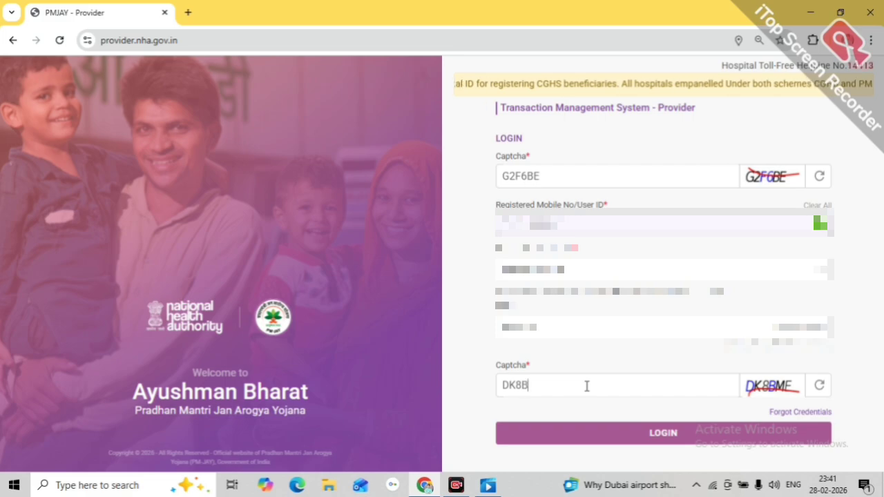
# Log in to the provider portal and open the first patient's case among the preauthorizations awaiting submission.
pyautogui.click(639, 430)
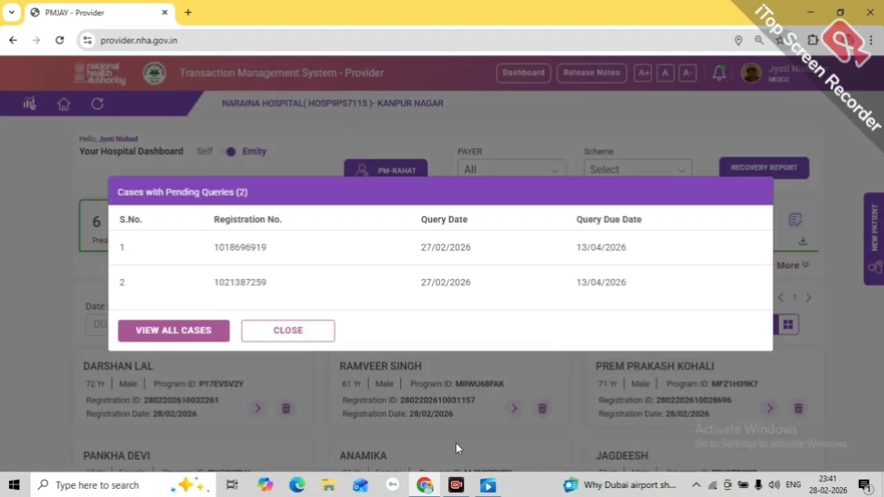
pyautogui.click(318, 331)
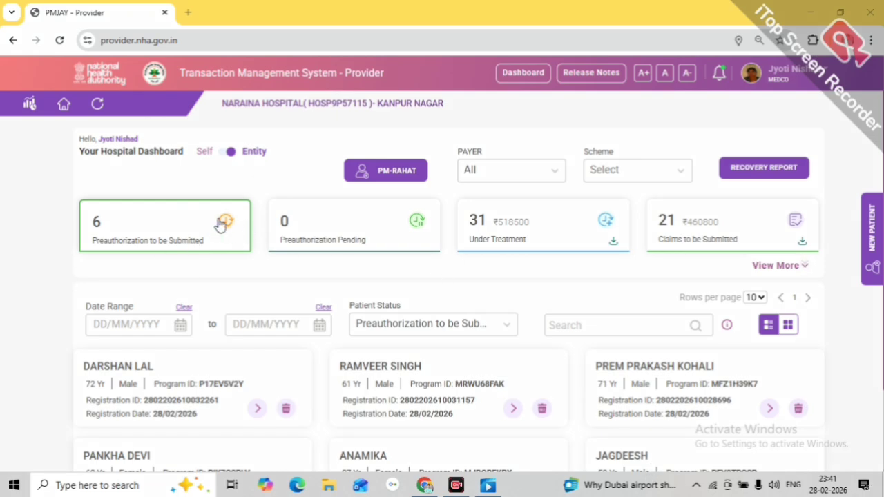
pyautogui.scroll(-2, 220, 224)
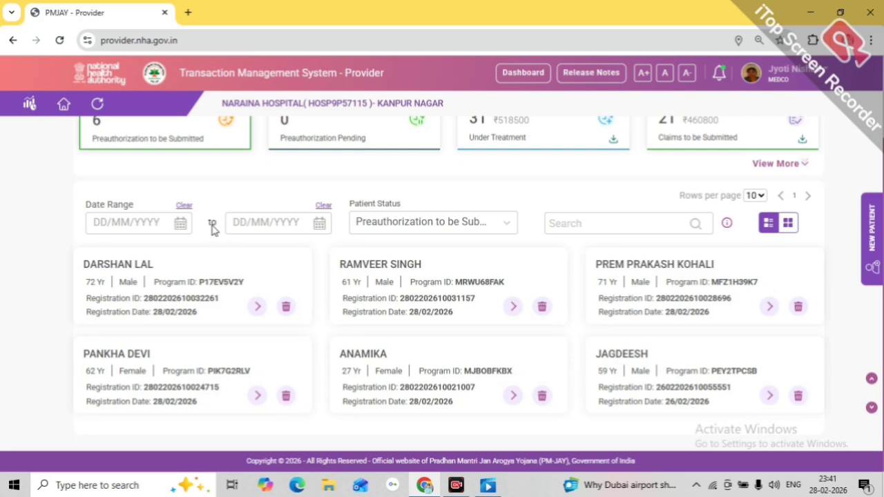
pyautogui.click(261, 310)
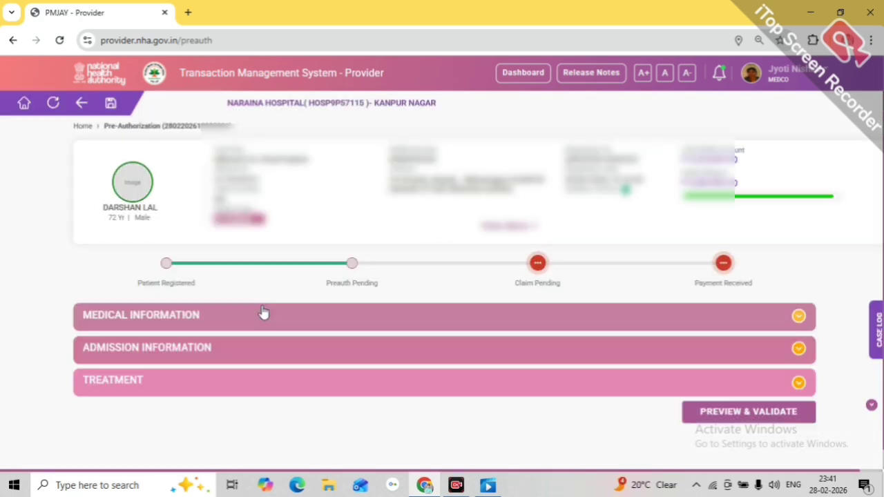
# In the medical information's General Findings, enter temperature 98.5, pulse rate 85, height 165 cm and weight 55 kg.
pyautogui.click(223, 329)
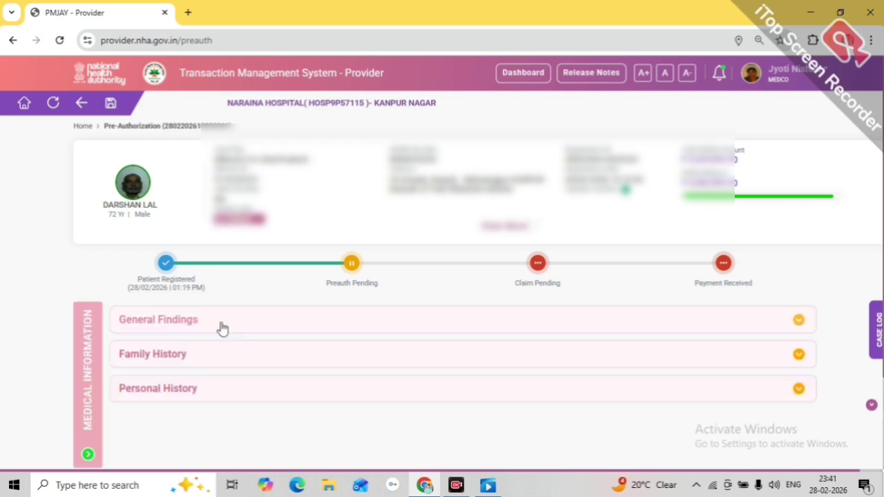
pyautogui.click(212, 369)
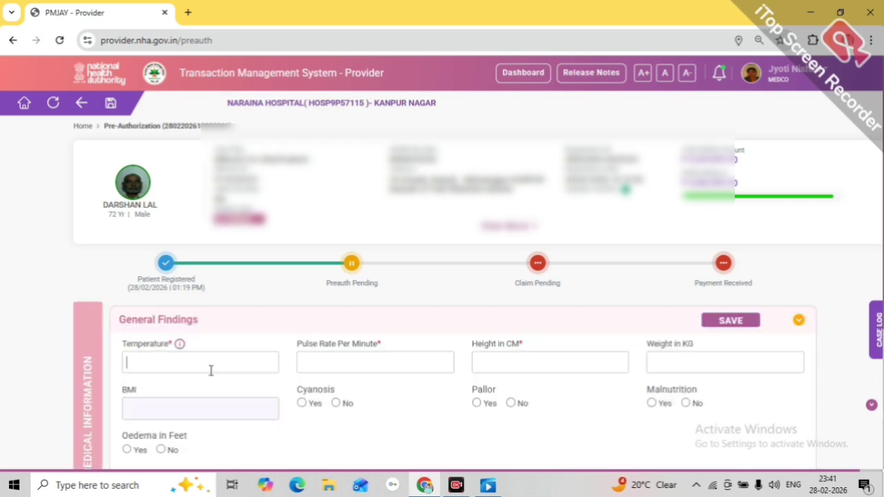
pyautogui.write('98.5')
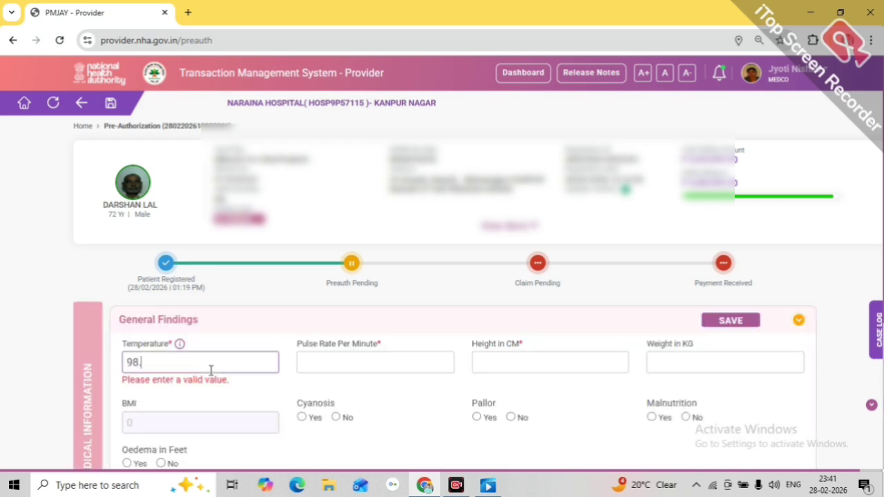
pyautogui.click(375, 359)
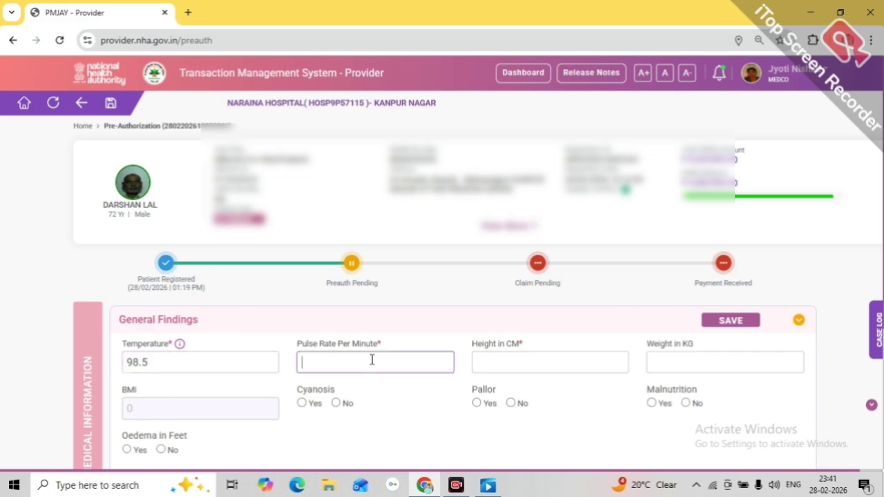
pyautogui.write('85')
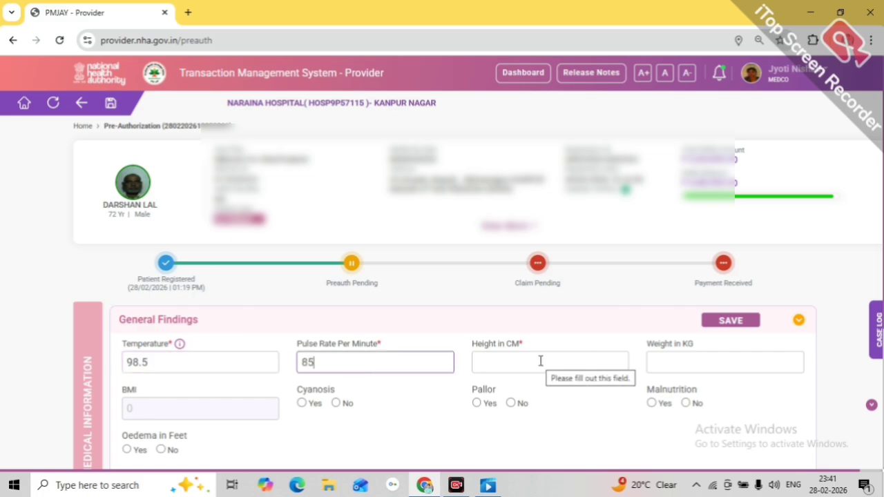
pyautogui.click(541, 361)
pyautogui.write('165')
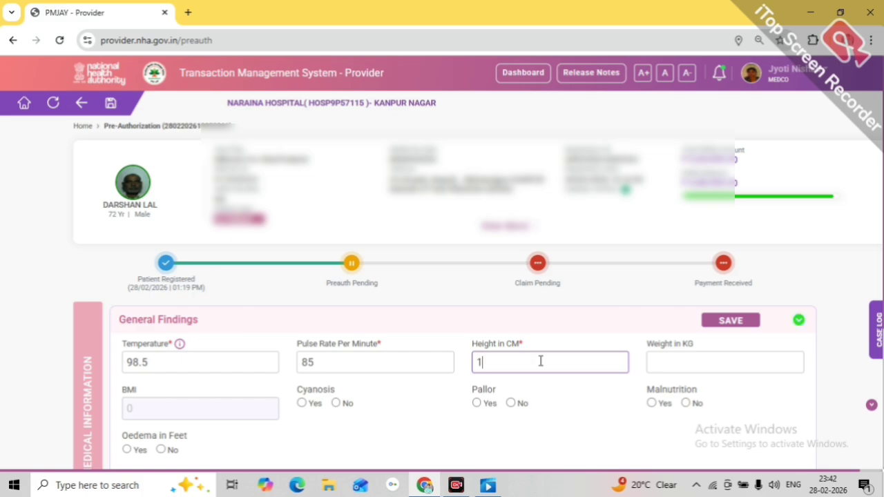
pyautogui.click(709, 359)
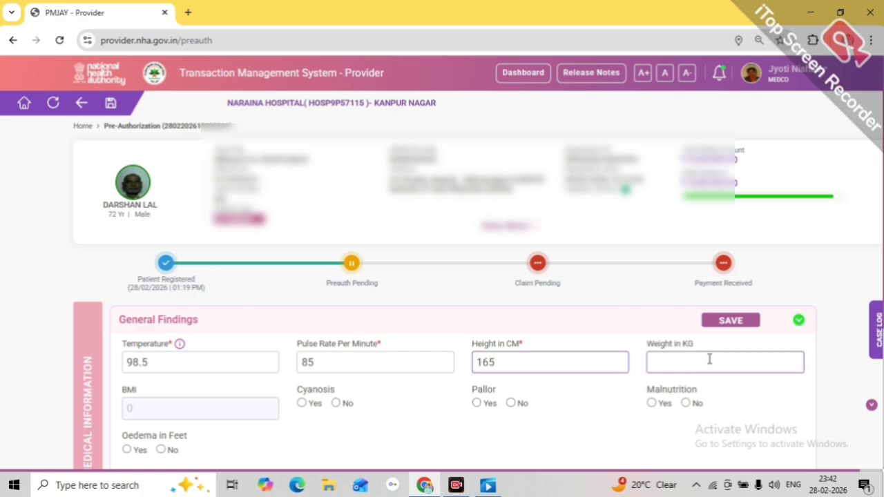
pyautogui.click(709, 359)
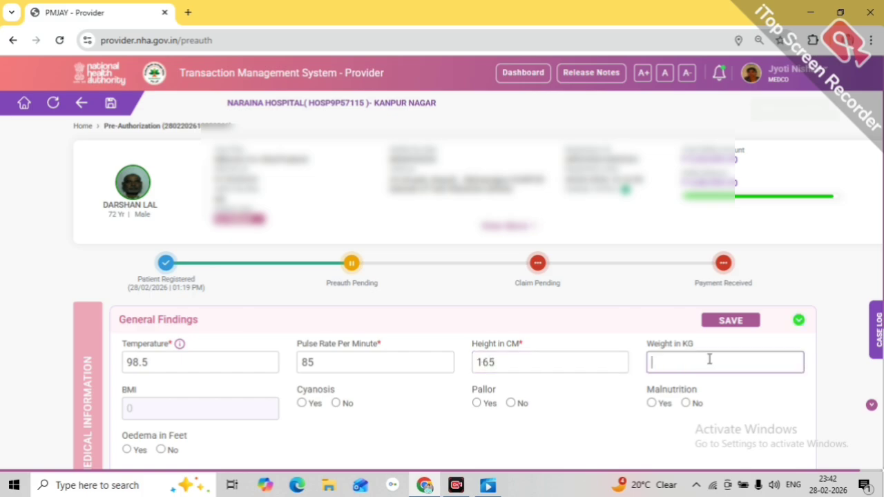
pyautogui.write('55')
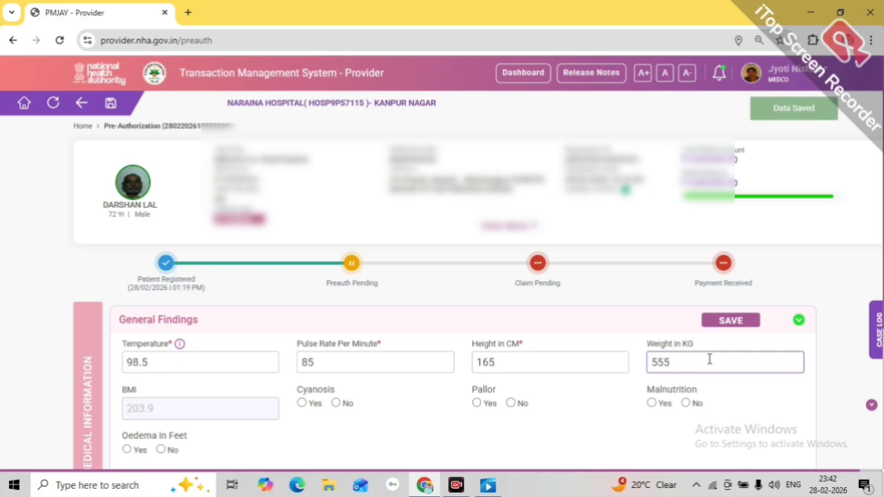
# Answer No for cyanosis, pallor and malnutrition, and save the General Findings.
pyautogui.click(336, 404)
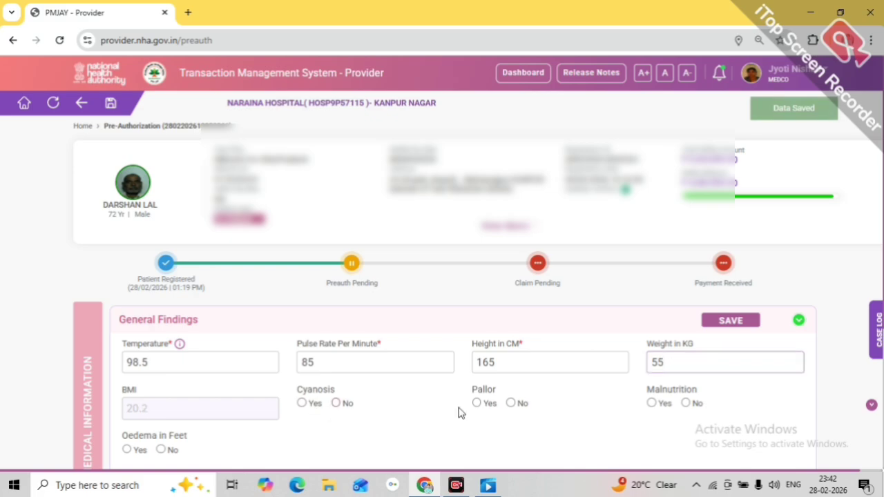
pyautogui.click(511, 404)
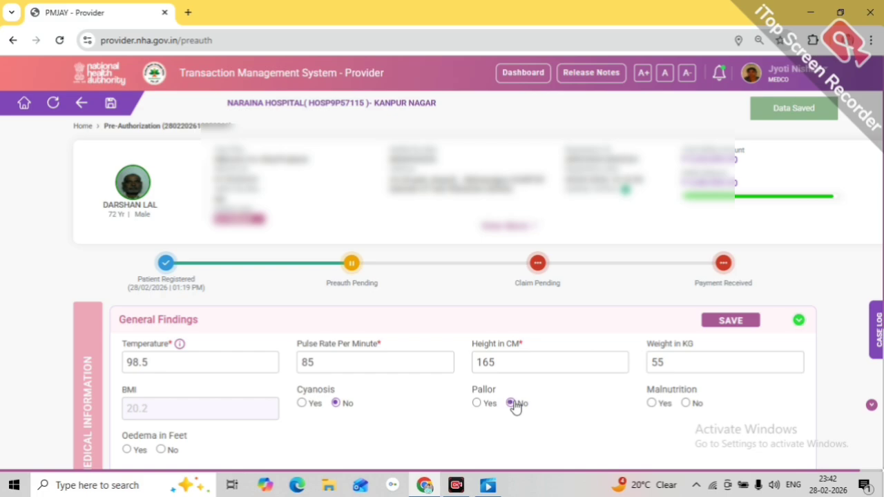
pyautogui.click(687, 405)
pyautogui.click(744, 327)
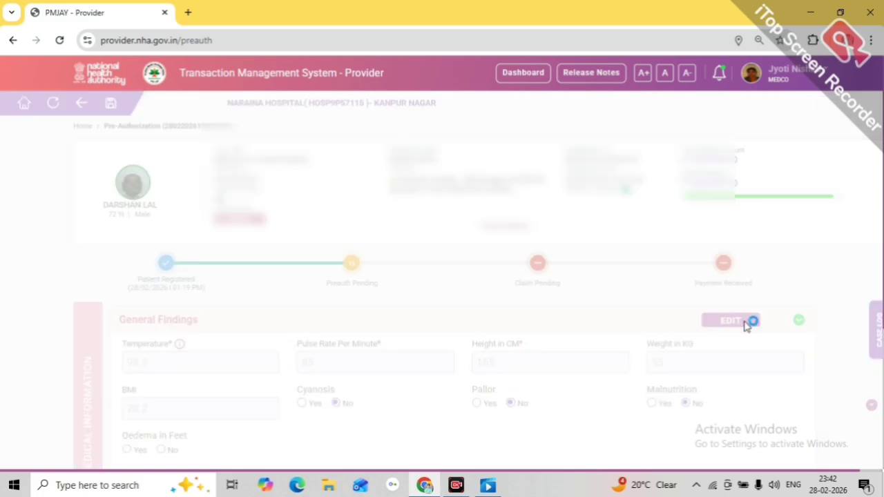
# In Family History, set diabetes, hypertension, heart disease and stroke to None, declining the OneDrive backup offer.
pyautogui.click(871, 406)
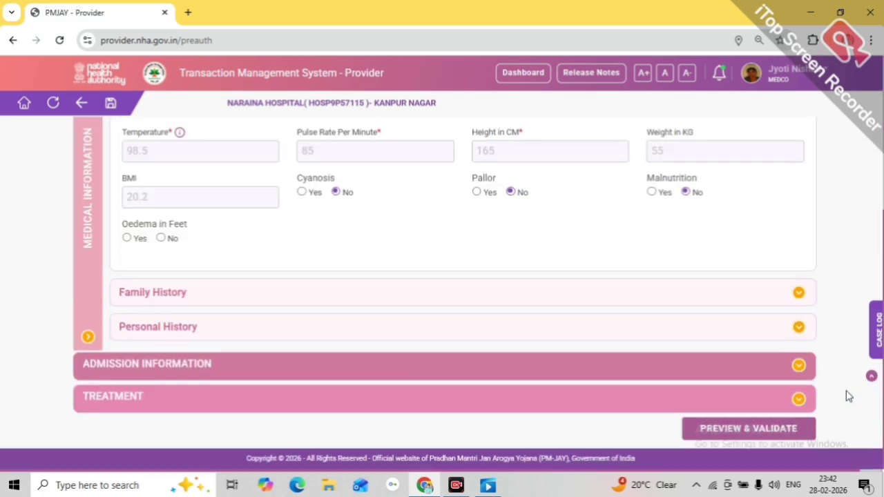
pyautogui.click(459, 297)
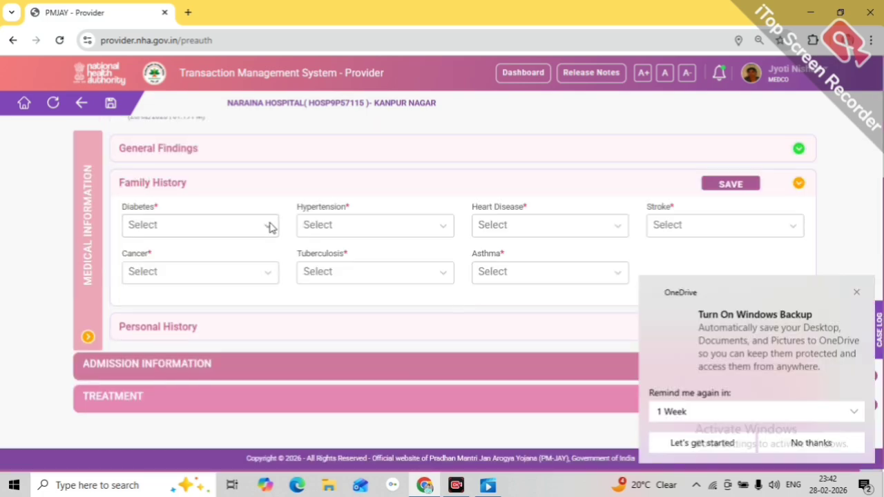
pyautogui.click(232, 229)
pyautogui.click(165, 333)
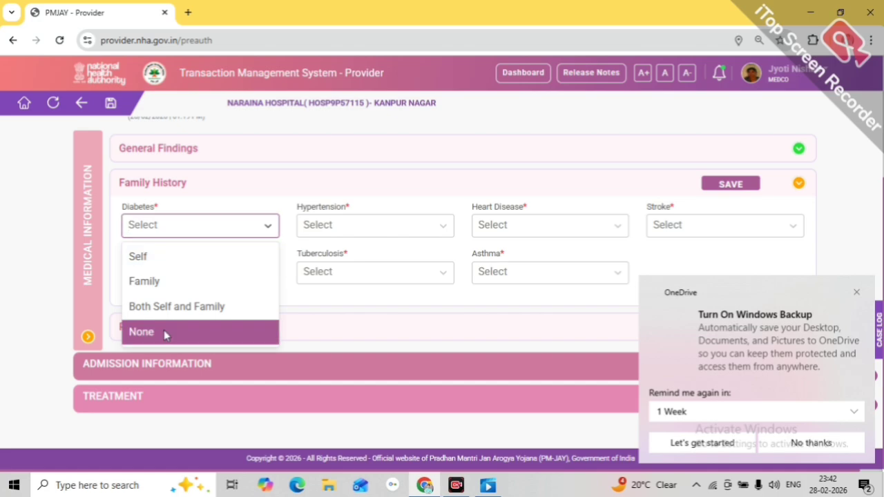
pyautogui.click(800, 447)
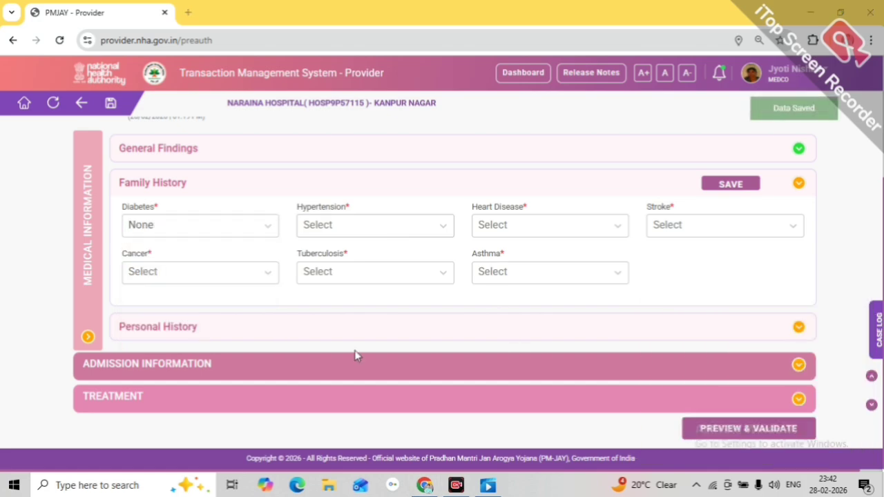
pyautogui.click(375, 225)
pyautogui.click(346, 331)
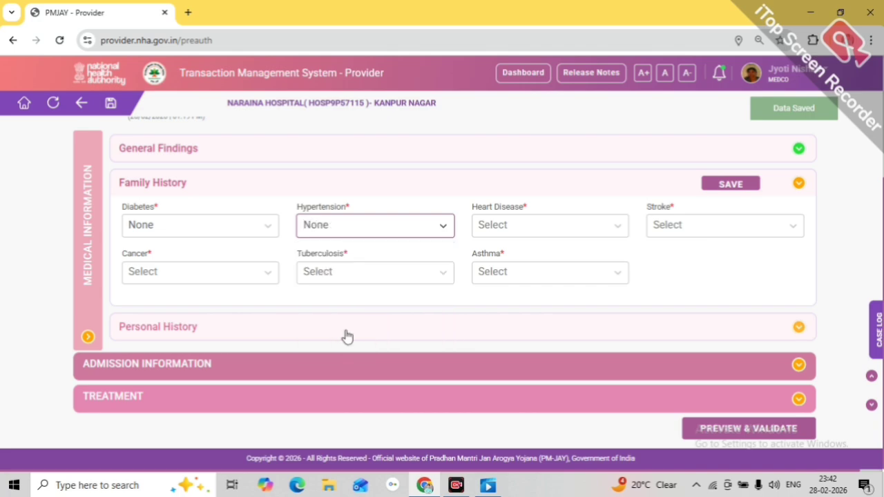
pyautogui.click(539, 232)
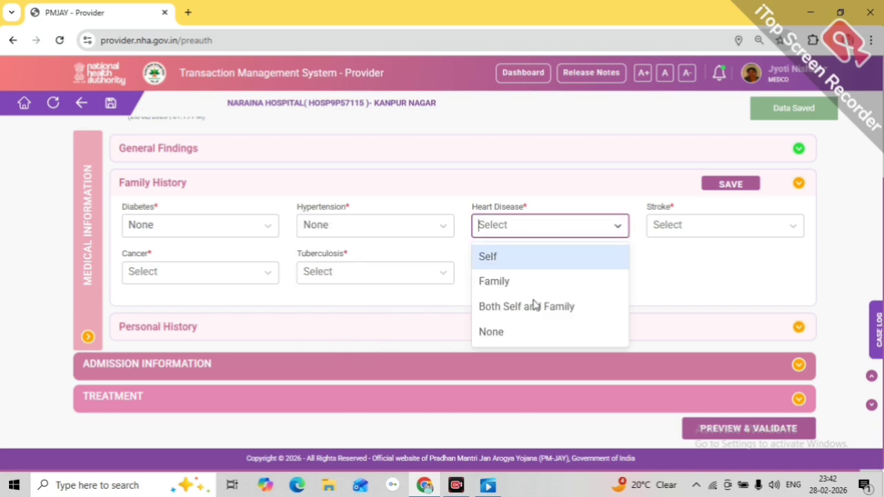
pyautogui.click(530, 330)
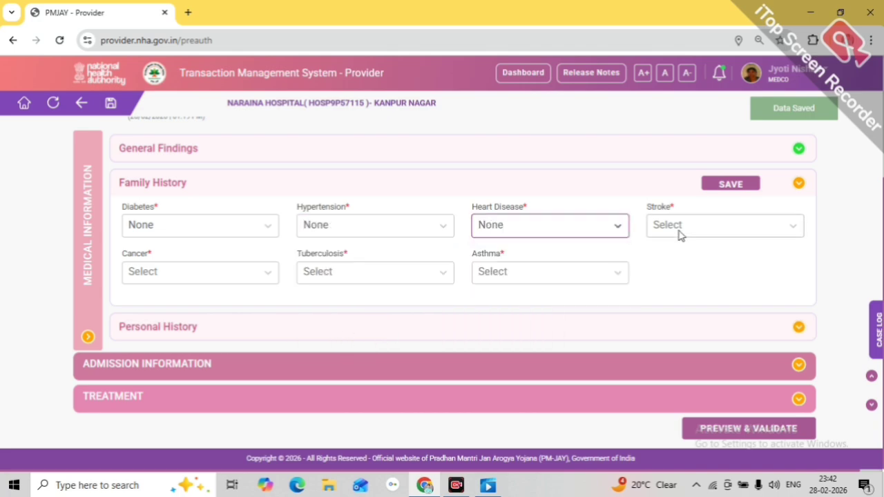
pyautogui.click(685, 228)
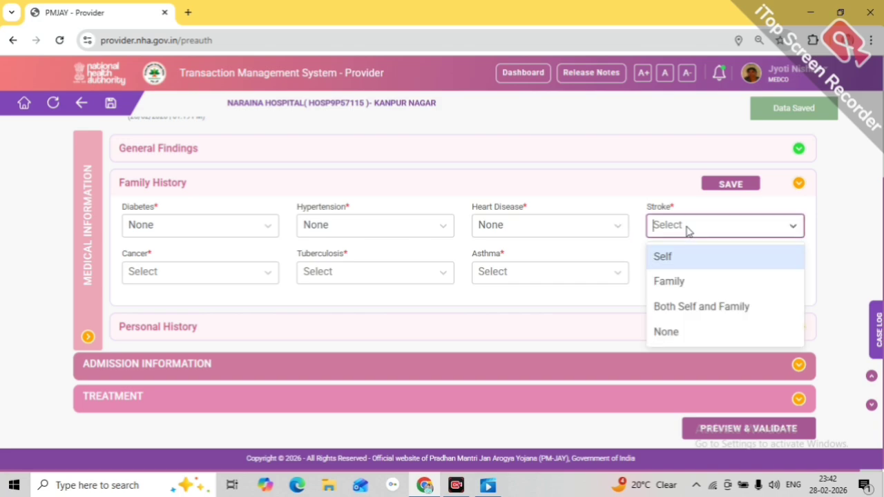
pyautogui.click(691, 330)
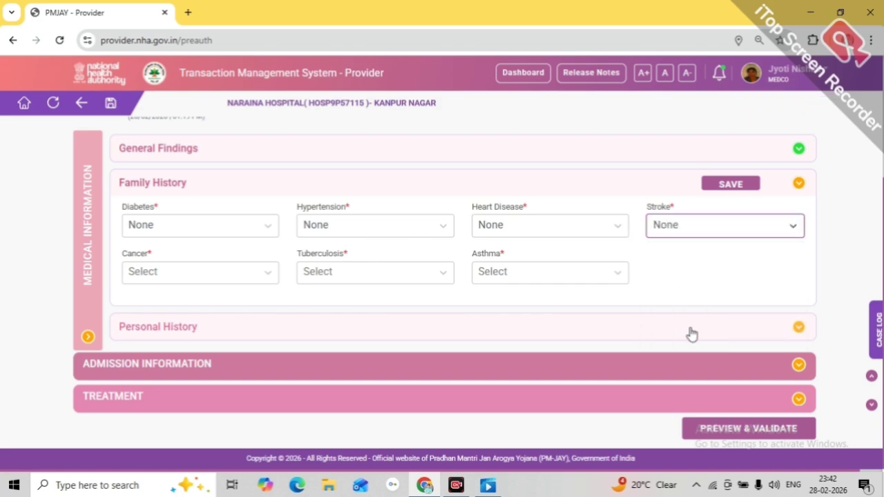
# Set cancer, tuberculosis and asthma to None in Family History.
pyautogui.click(189, 274)
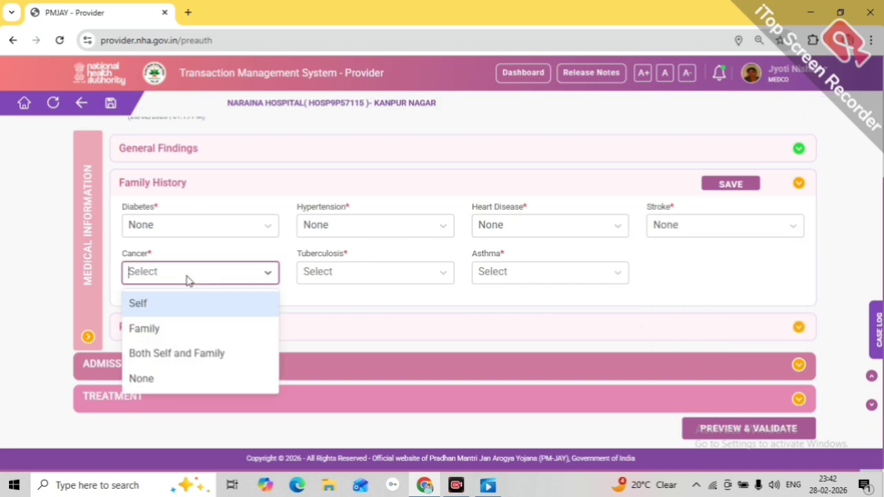
pyautogui.click(171, 381)
pyautogui.click(375, 278)
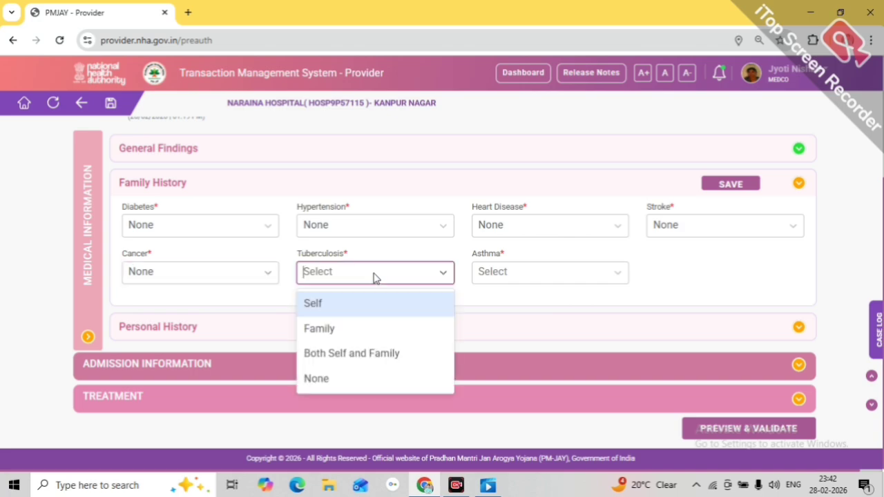
pyautogui.click(360, 379)
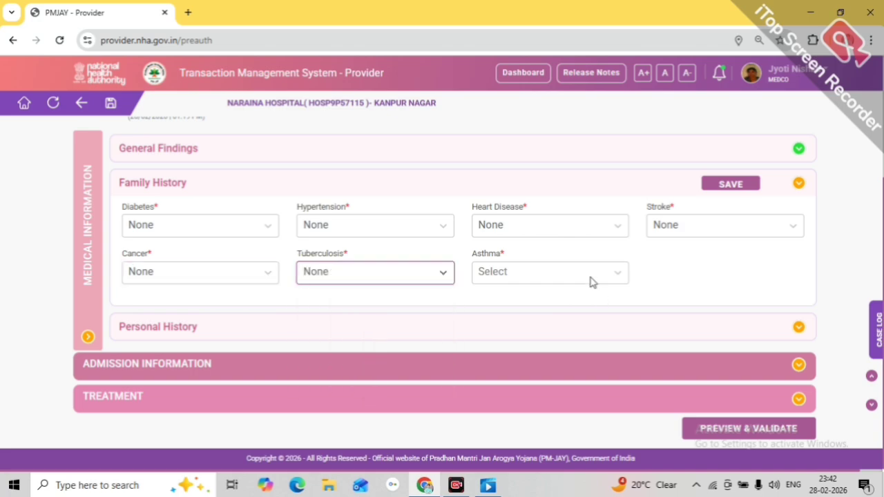
pyautogui.click(584, 272)
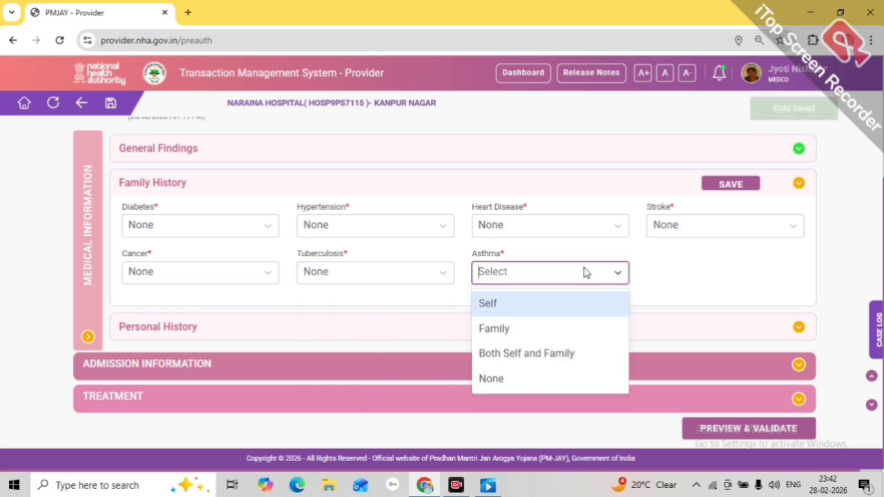
pyautogui.click(511, 380)
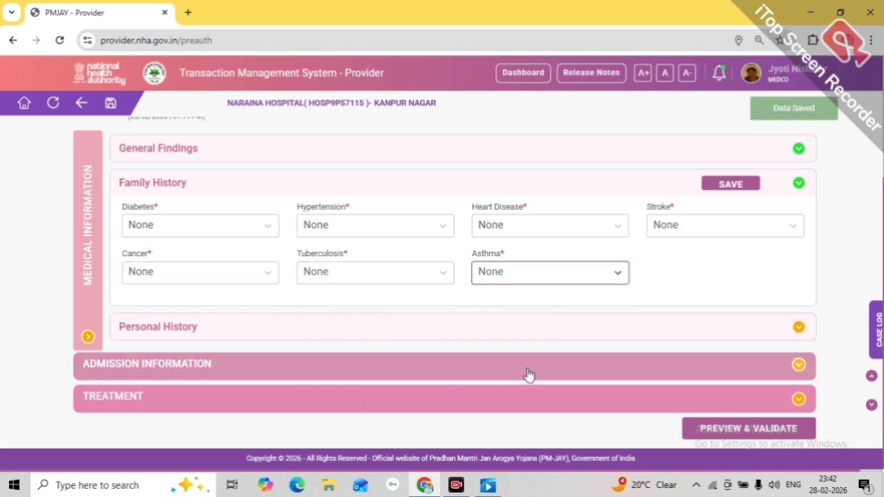
# In Personal History, set diet, nutrition and appetite to Normal.
pyautogui.click(659, 337)
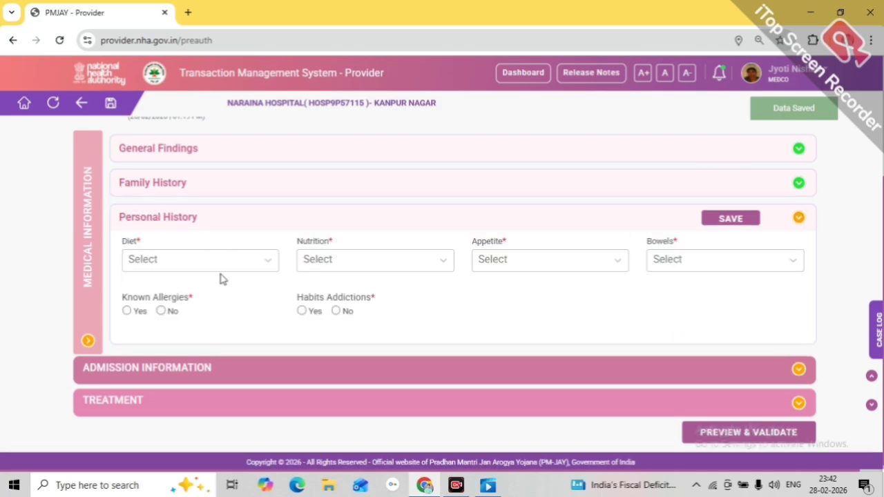
pyautogui.click(172, 268)
pyautogui.click(169, 315)
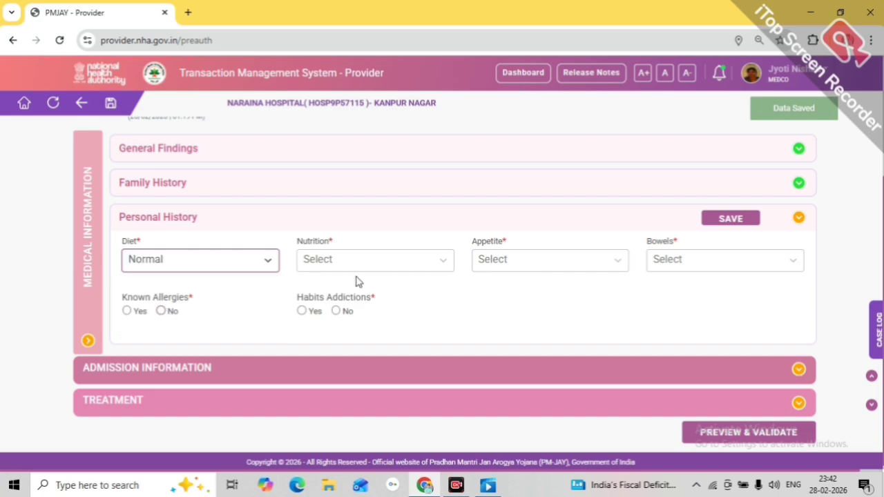
pyautogui.click(357, 267)
pyautogui.click(351, 313)
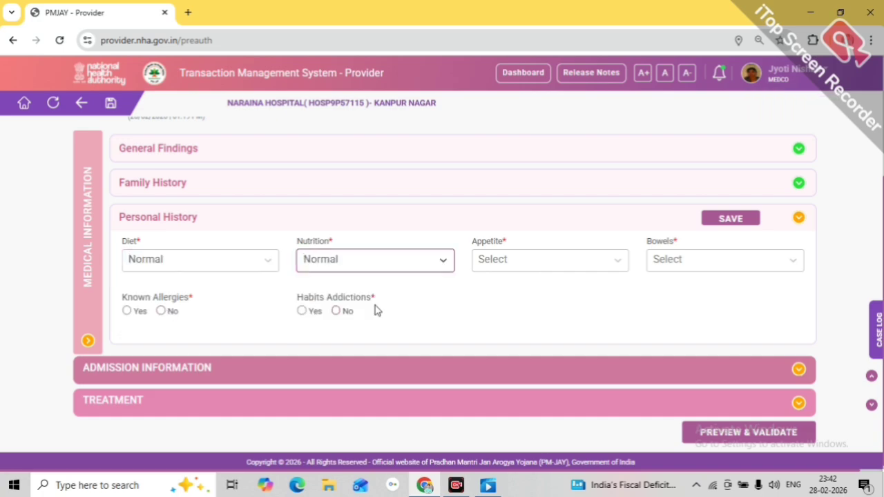
pyautogui.click(514, 259)
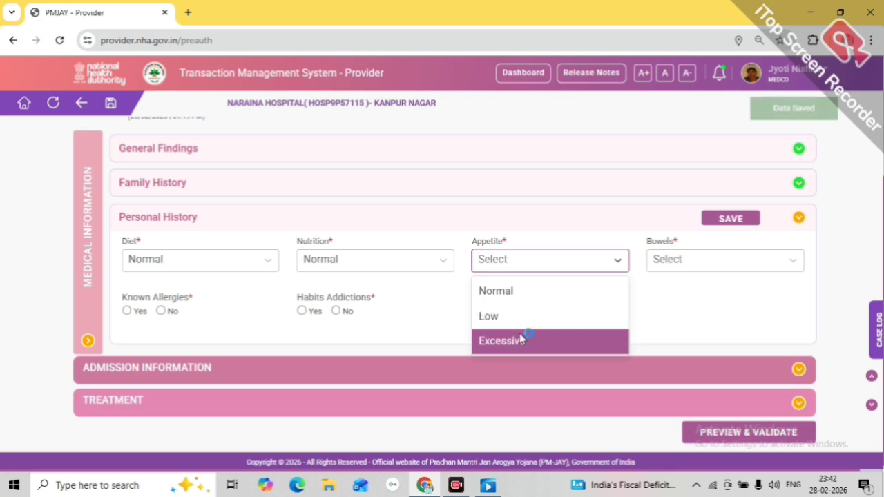
pyautogui.click(513, 294)
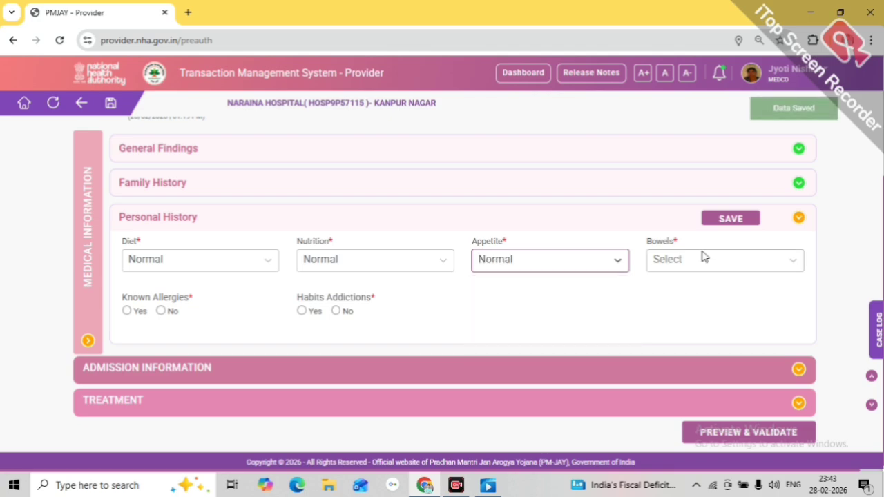
# In Personal History, set bowels to Normal and answer No for habits addictions.
pyautogui.click(702, 257)
pyautogui.click(696, 285)
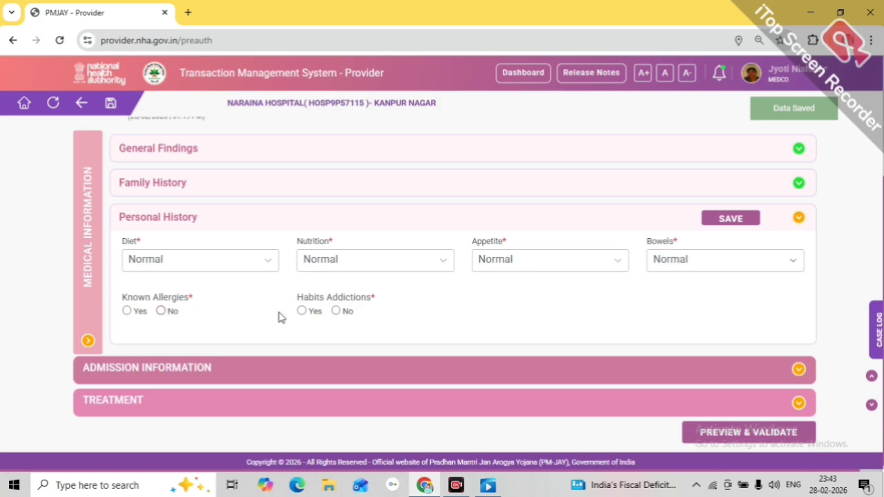
pyautogui.click(336, 313)
# In the Admission Details, set the admission date to 27/02/2026 and the time to 03:00 PM.
pyautogui.click(726, 373)
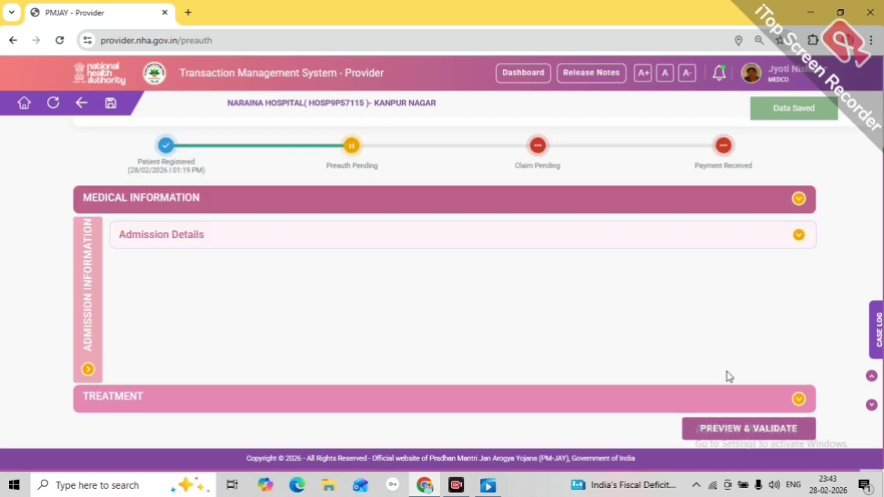
pyautogui.click(423, 235)
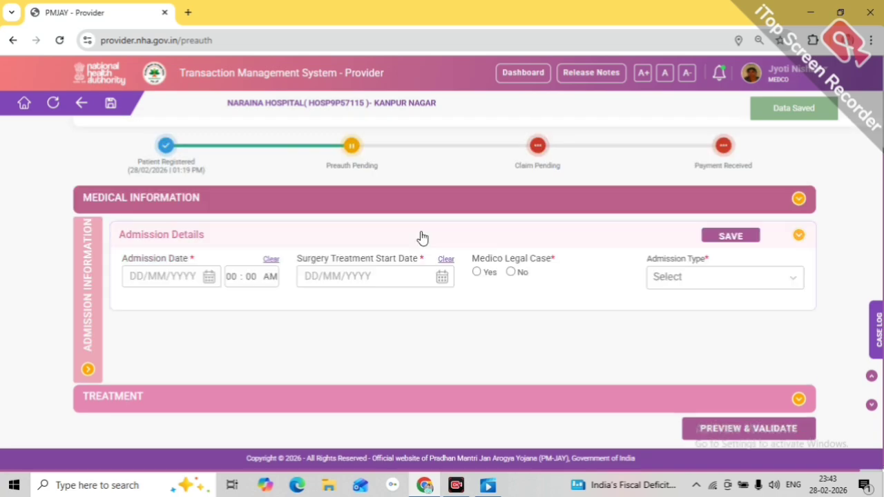
pyautogui.click(166, 281)
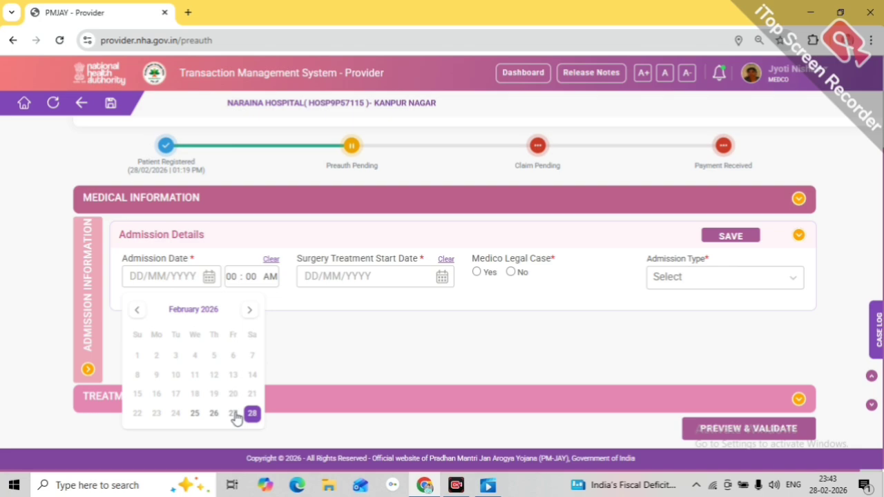
pyautogui.click(233, 413)
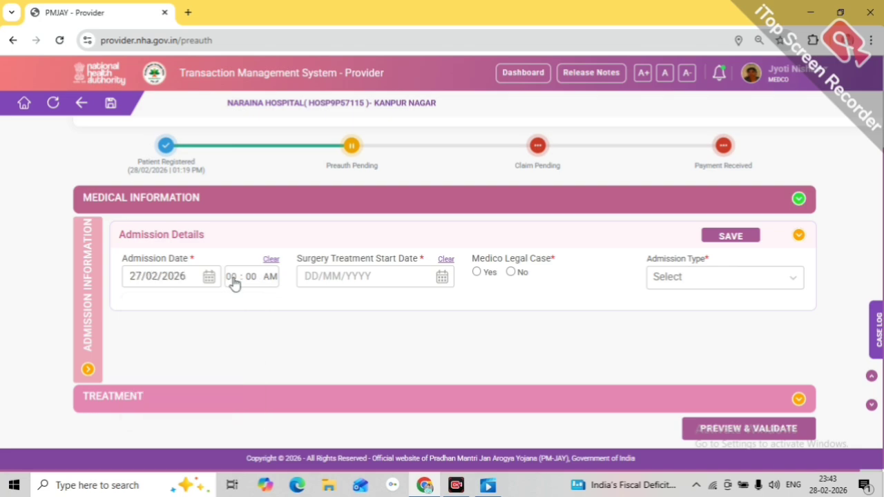
pyautogui.click(233, 279)
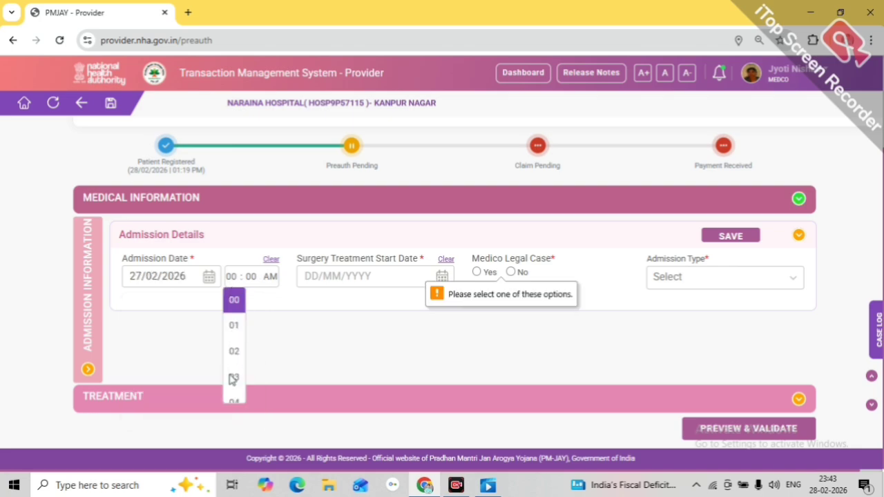
pyautogui.click(235, 377)
pyautogui.click(272, 277)
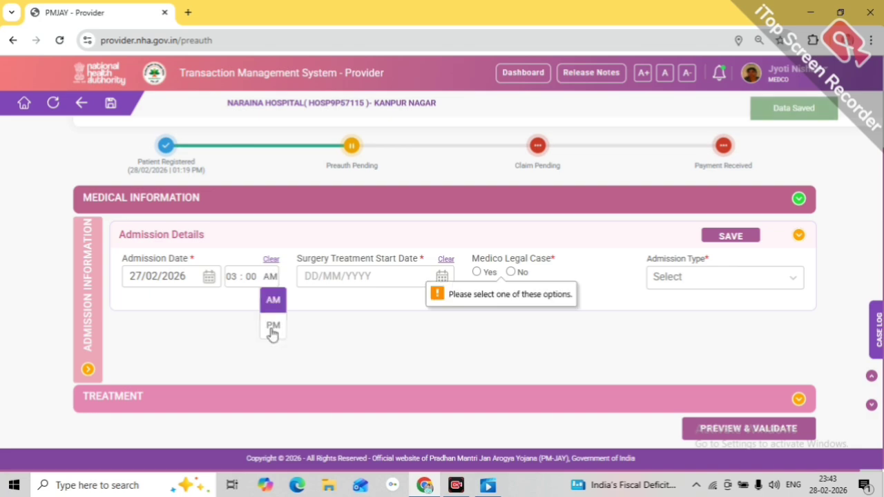
pyautogui.click(274, 325)
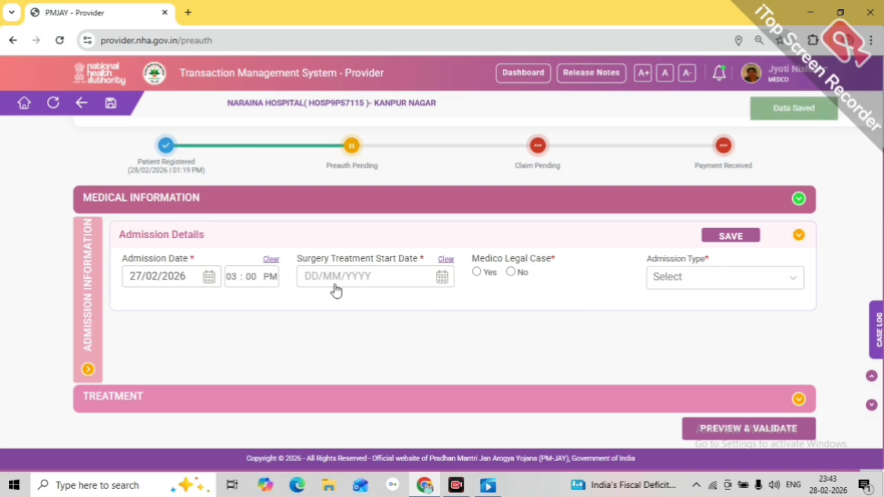
# Set the surgery treatment start date to 28/02/2026, medico legal case to No and the admission type to PLANNED.
pyautogui.click(336, 287)
pyautogui.click(427, 414)
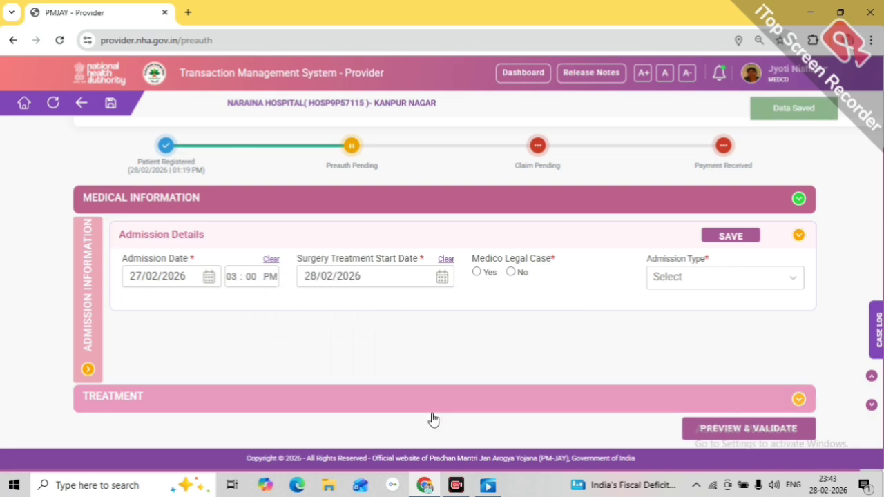
pyautogui.click(511, 273)
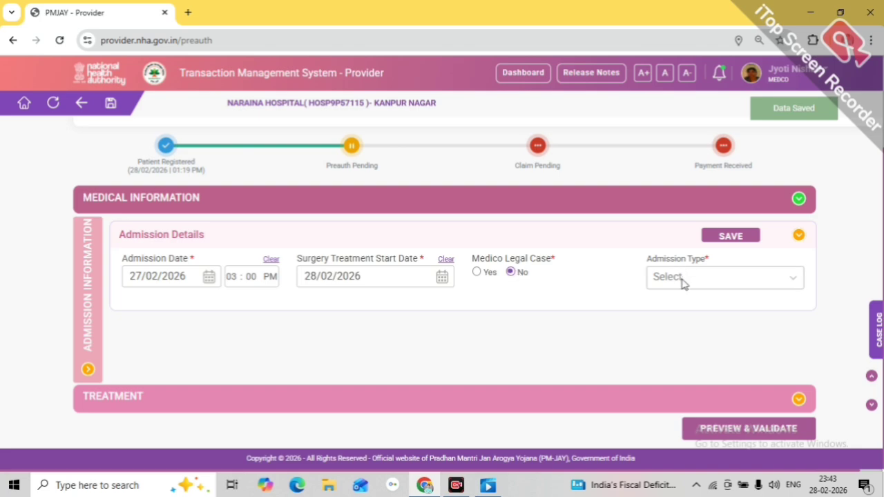
pyautogui.click(682, 282)
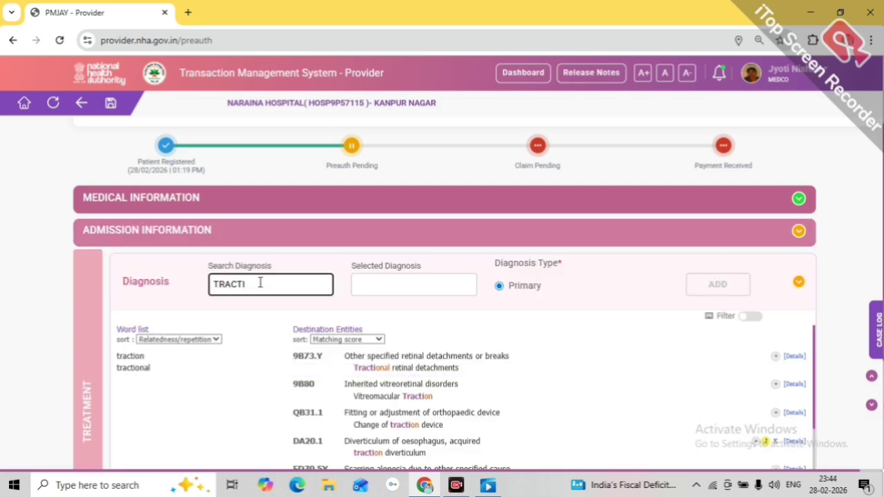
# Search the diagnoses for traction and add the retinal detachments entry 9B73.Y as the primary diagnosis.
pyautogui.write('O')
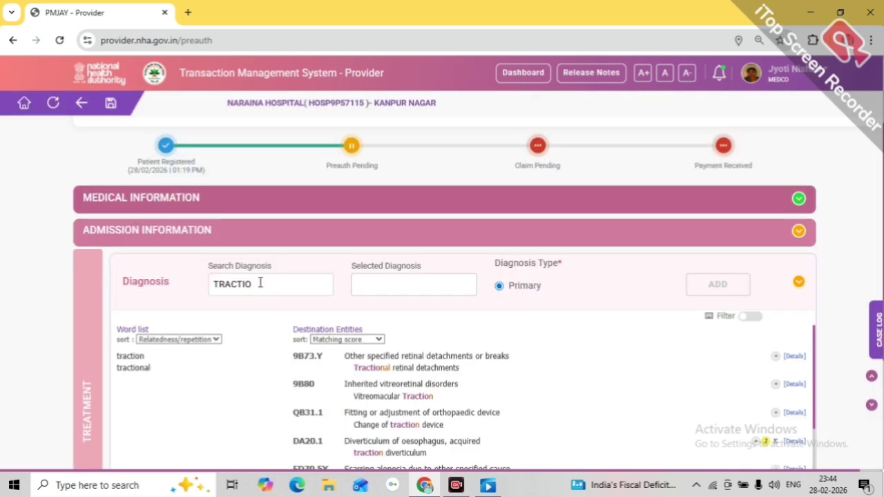
pyautogui.click(260, 283)
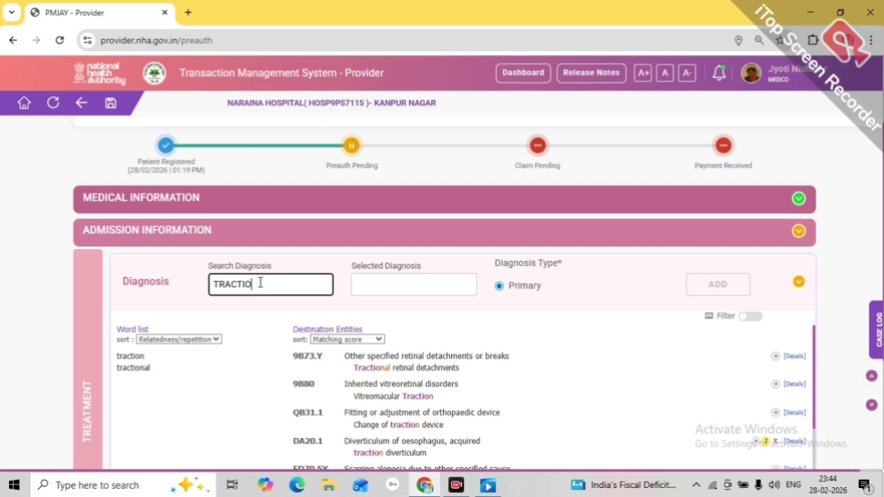
pyautogui.write('N')
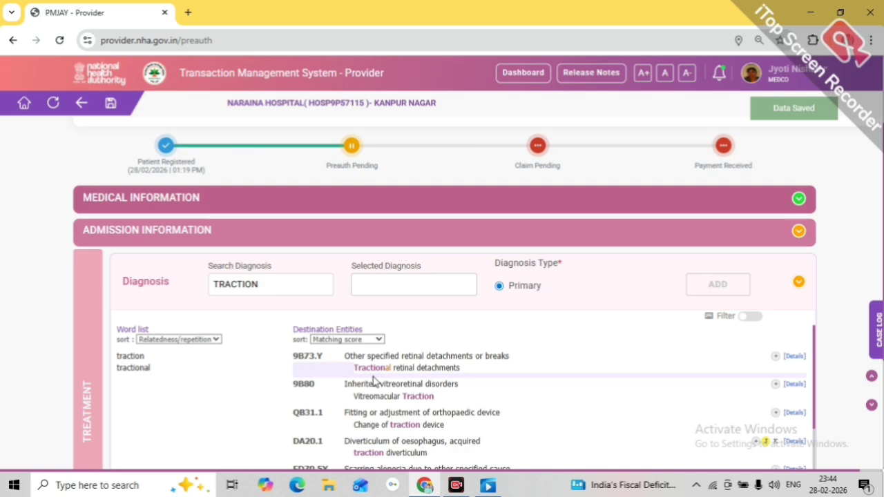
pyautogui.click(127, 359)
pyautogui.scroll(-2, 130, 359)
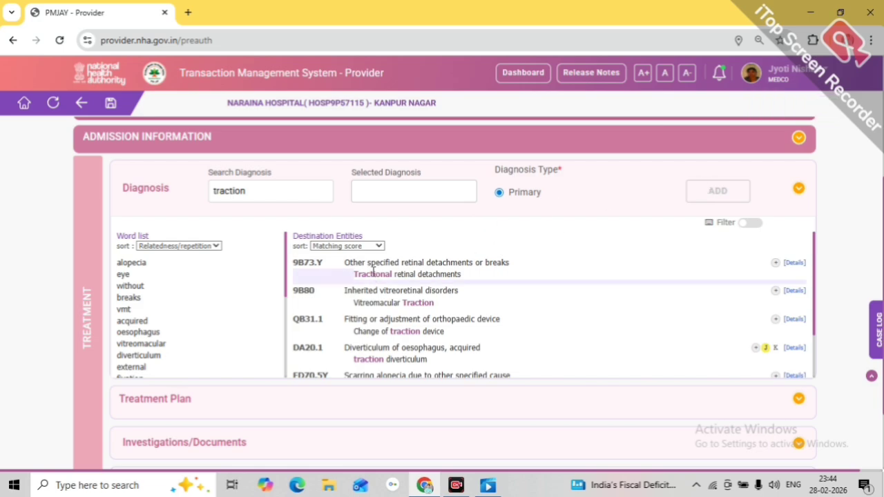
pyautogui.click(373, 275)
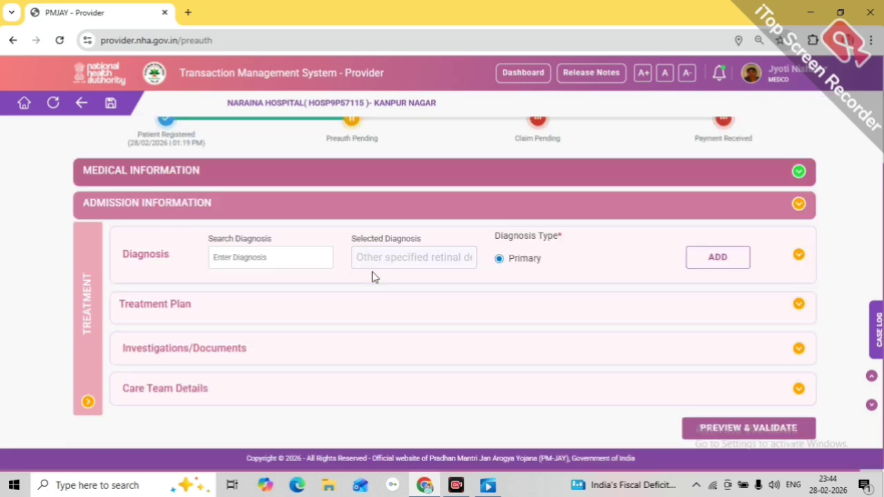
pyautogui.click(728, 256)
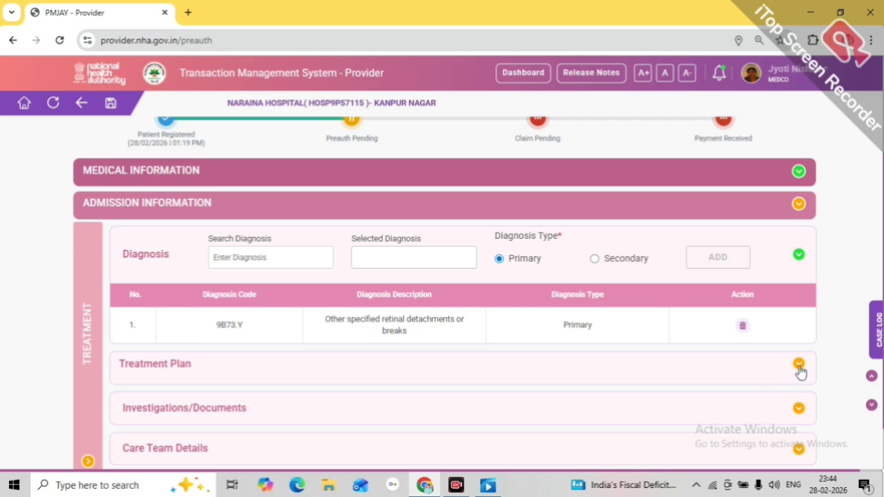
# In the Treatment Plan, search the procedures for SB002 and choose POP slab (SB002D).
pyautogui.click(408, 406)
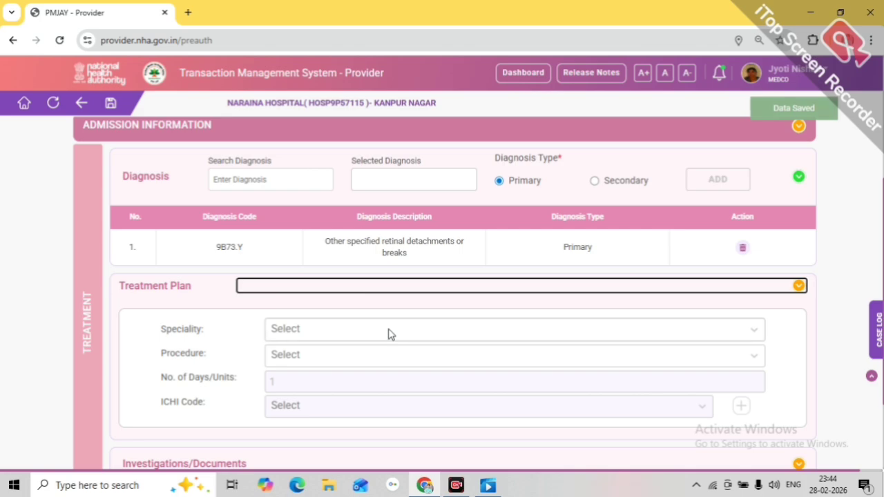
pyautogui.click(349, 364)
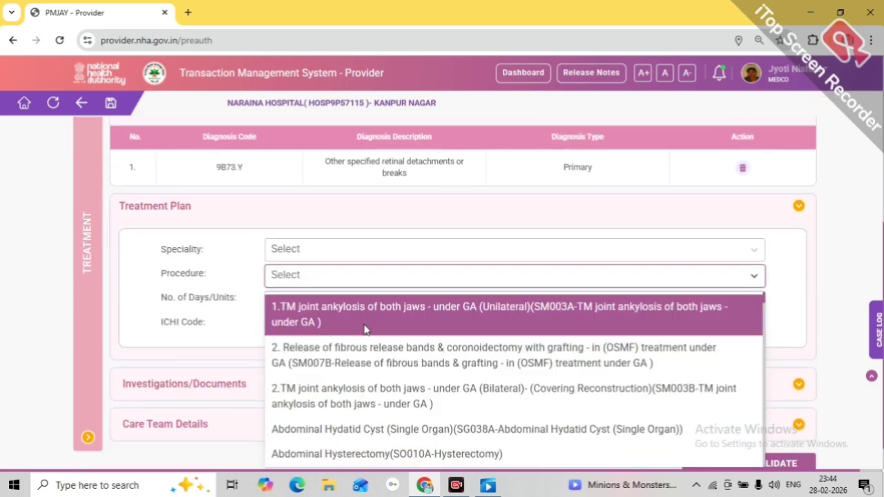
pyautogui.write('SB')
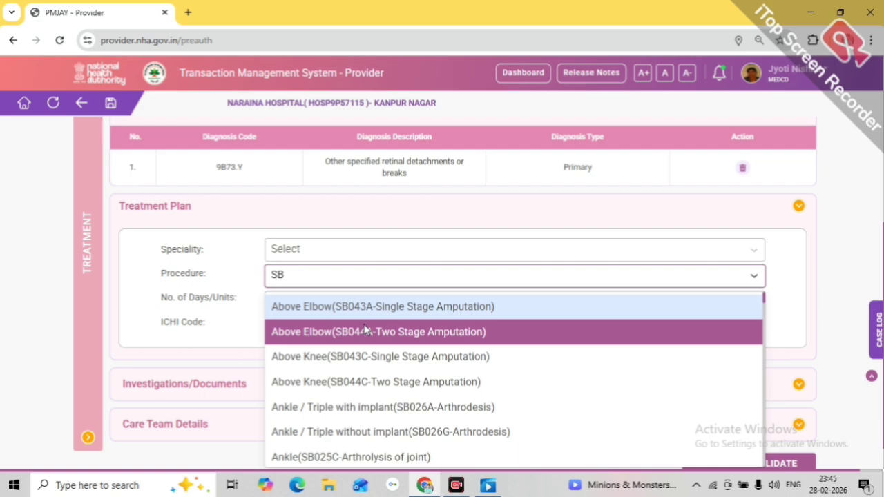
pyautogui.write('00')
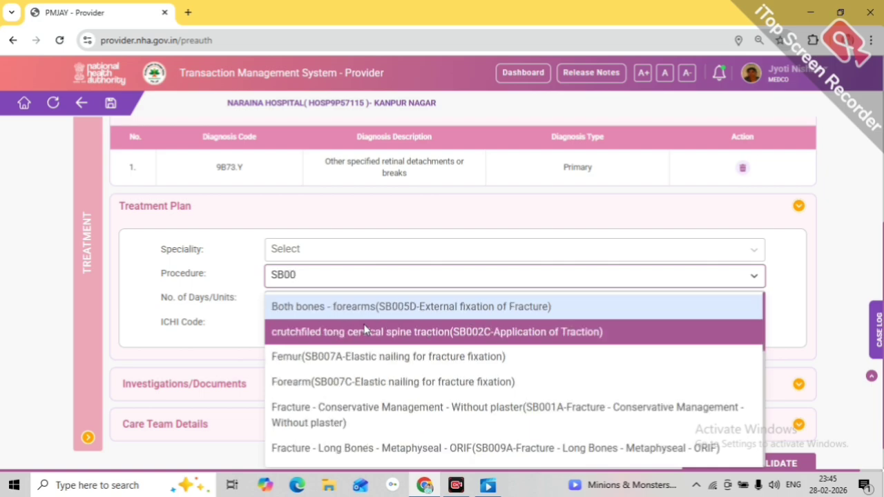
pyautogui.write('2')
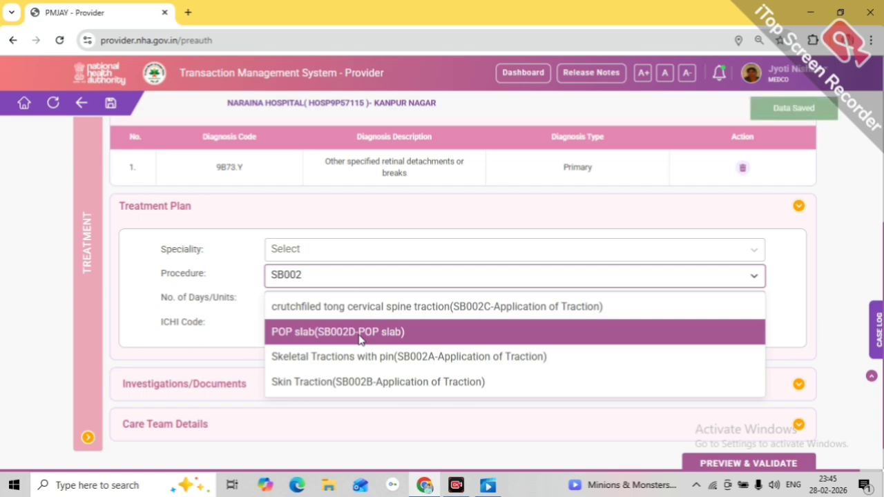
pyautogui.click(359, 332)
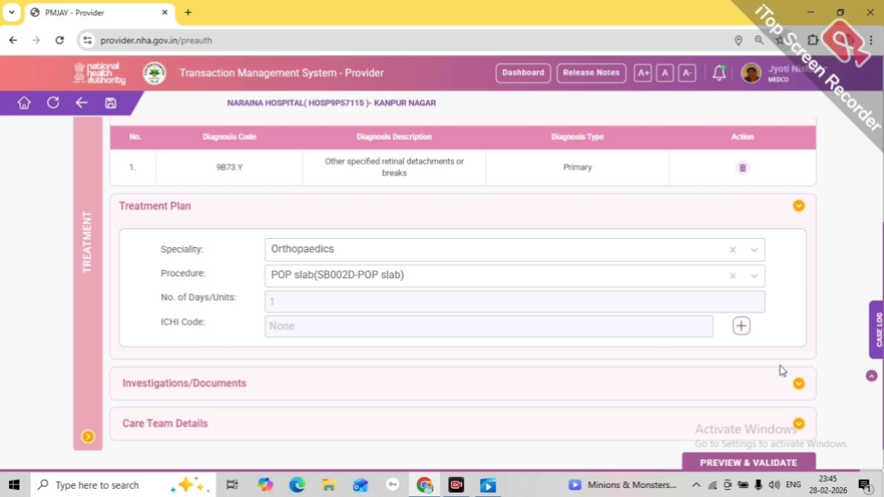
# Try to open the Investigations/Documents and Care Team Details sections of the treatment.
pyautogui.click(799, 383)
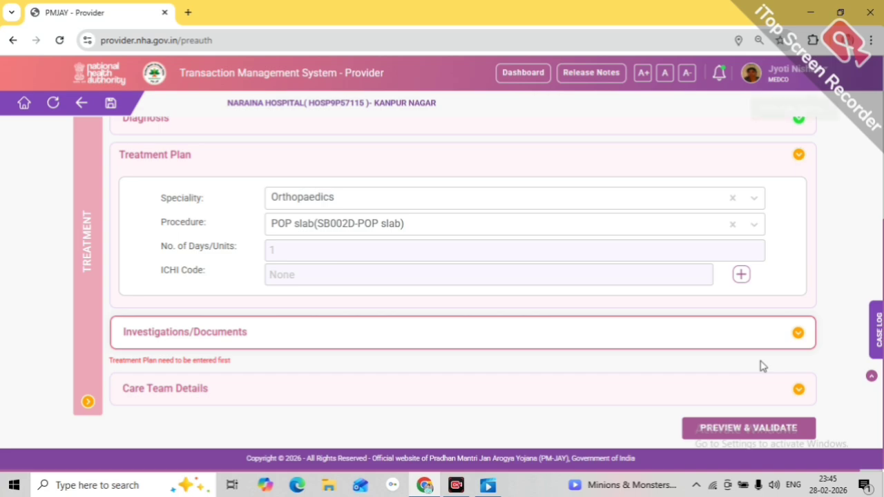
pyautogui.click(794, 396)
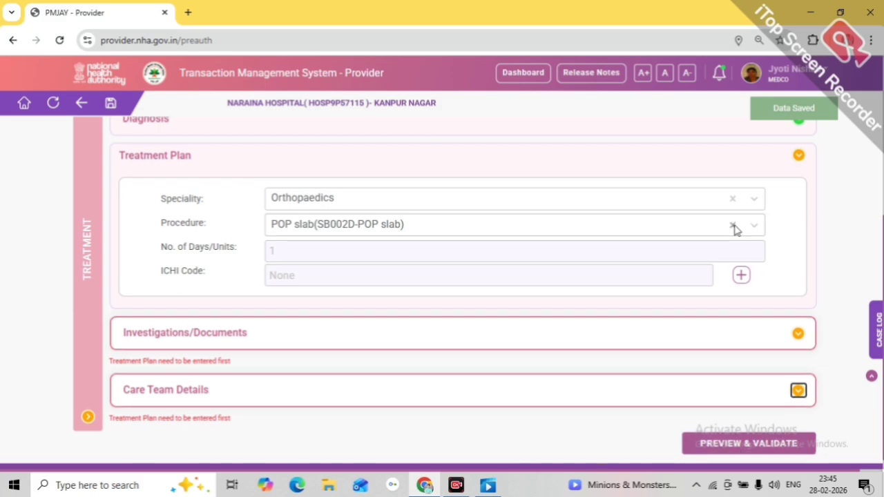
# Clear the chosen speciality and procedure from the Treatment Plan.
pyautogui.scroll(2, 735, 230)
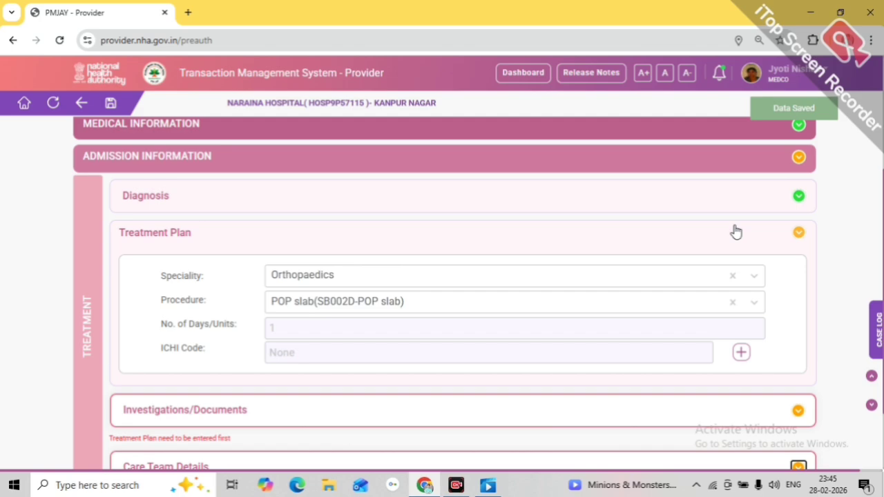
pyautogui.click(734, 277)
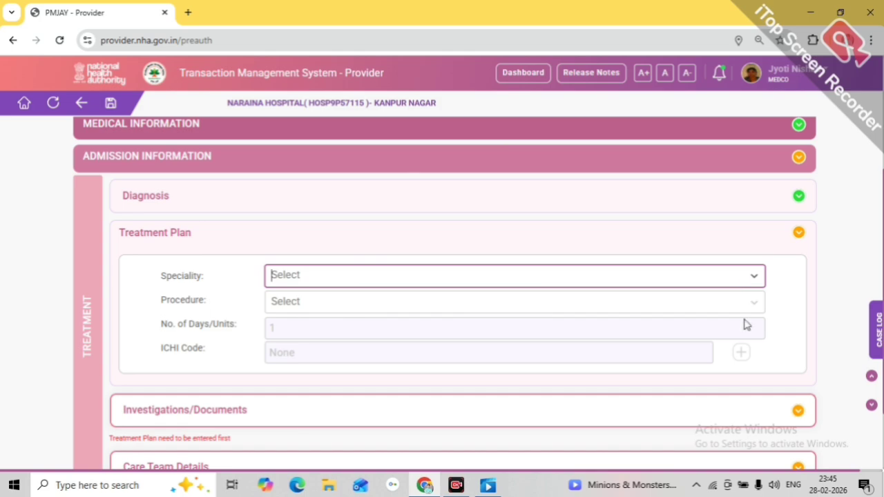
pyautogui.click(840, 307)
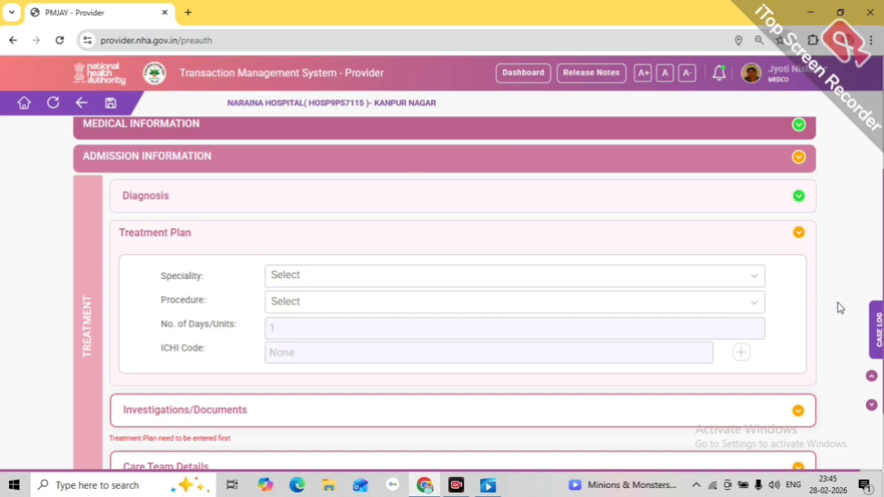
# Delete the primary diagnosis 9B73.Y from the Diagnosis section and confirm the deletion.
pyautogui.scroll(2, 840, 308)
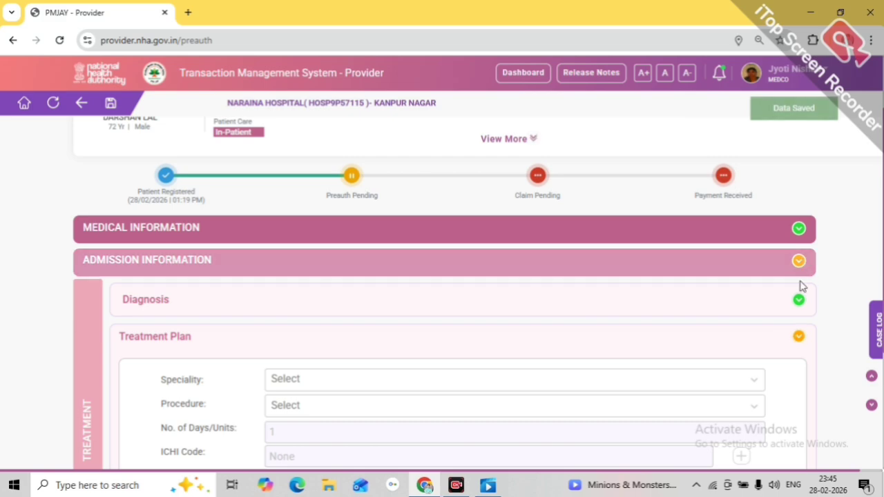
pyautogui.click(798, 302)
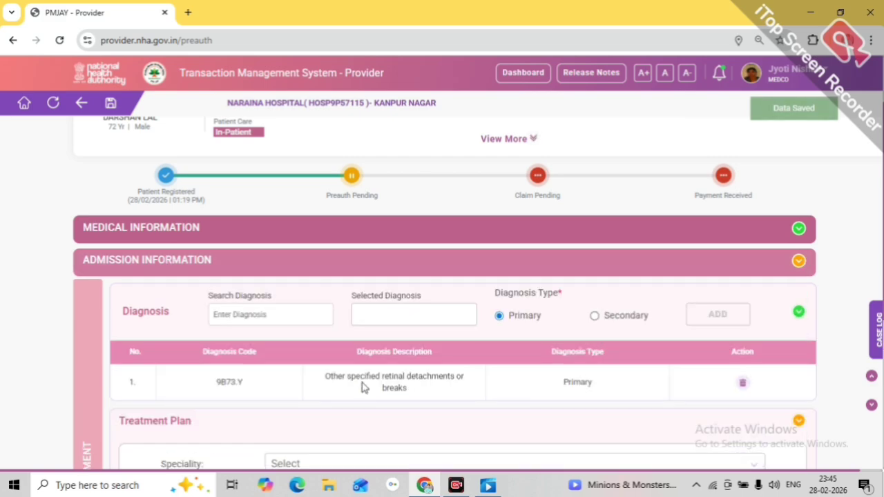
pyautogui.click(741, 387)
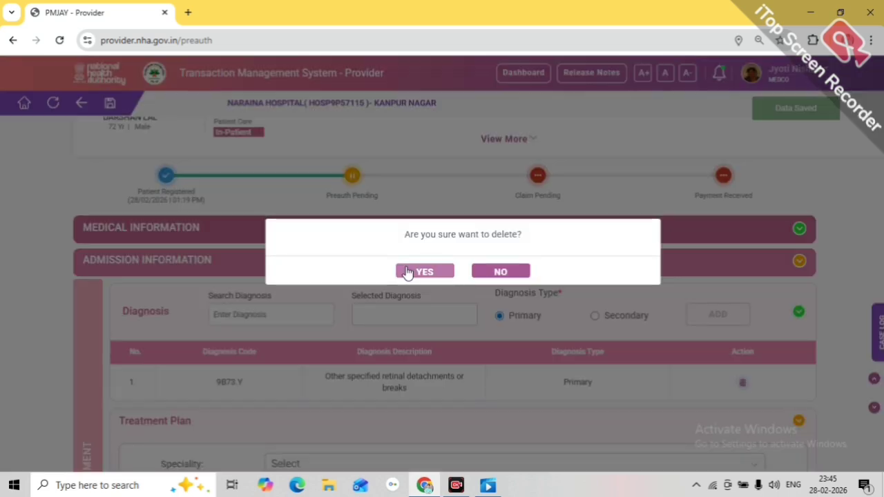
pyautogui.click(424, 272)
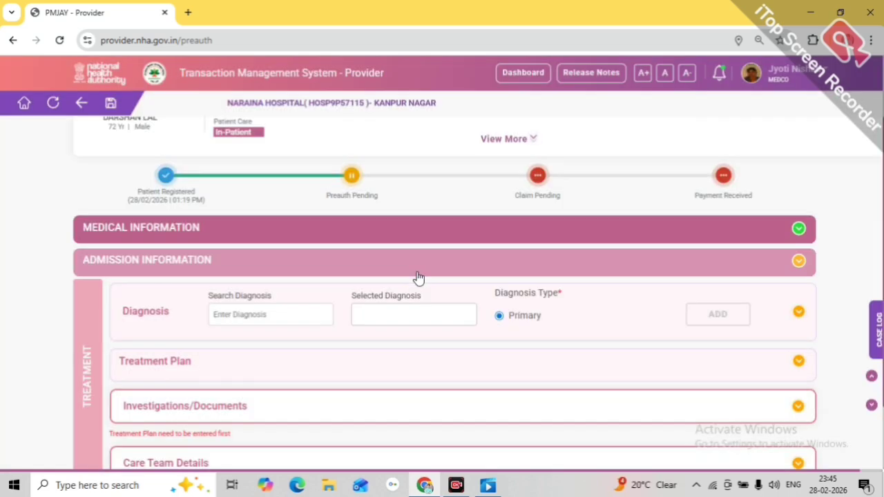
# Reopen the case's Admission Details to review the entered values.
pyautogui.click(587, 275)
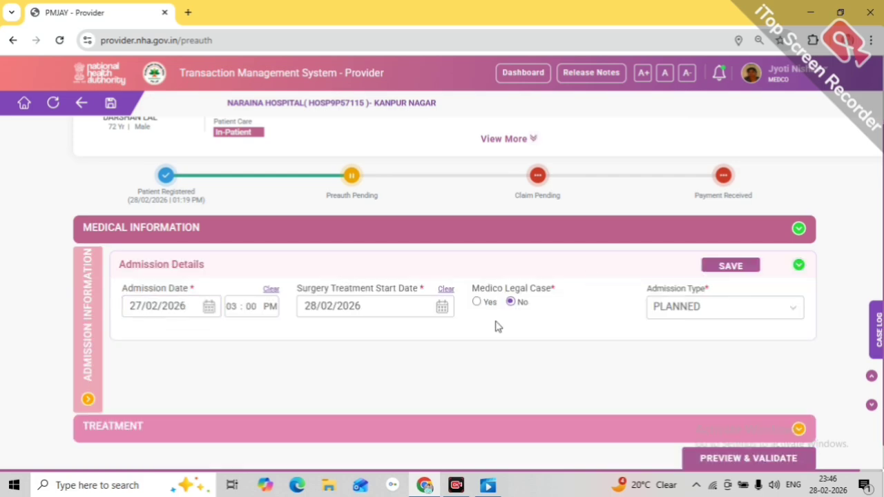